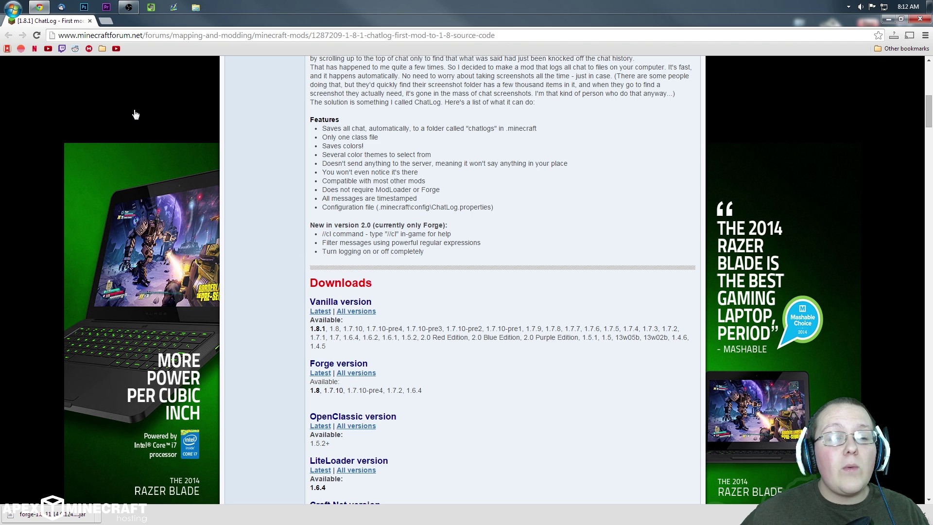
Scroll to the ChatLog thread's Downloads section and open the latest Forge version's download page.
{"action": "scroll", "coordinate": [253, 201], "scroll_direction": "up", "scroll_amount": 10}
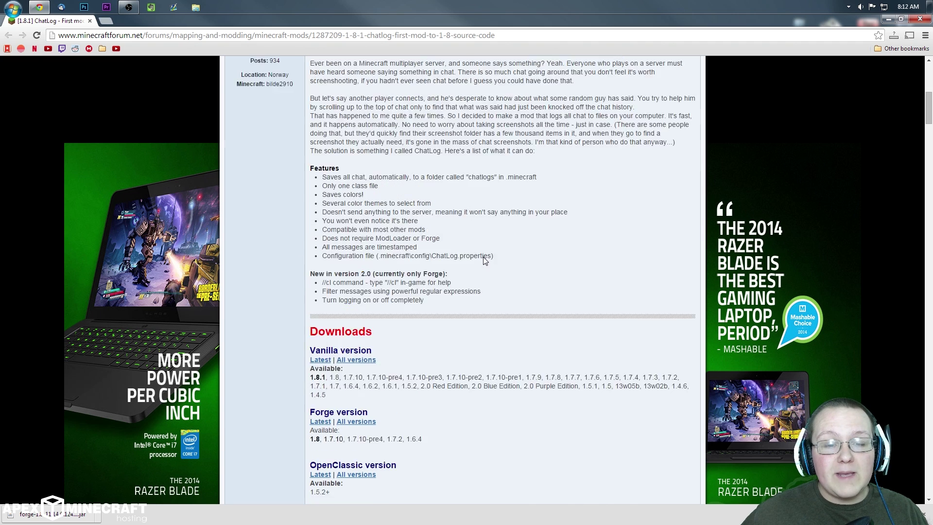
{"action": "scroll", "coordinate": [253, 200], "scroll_direction": "down", "scroll_amount": 1}
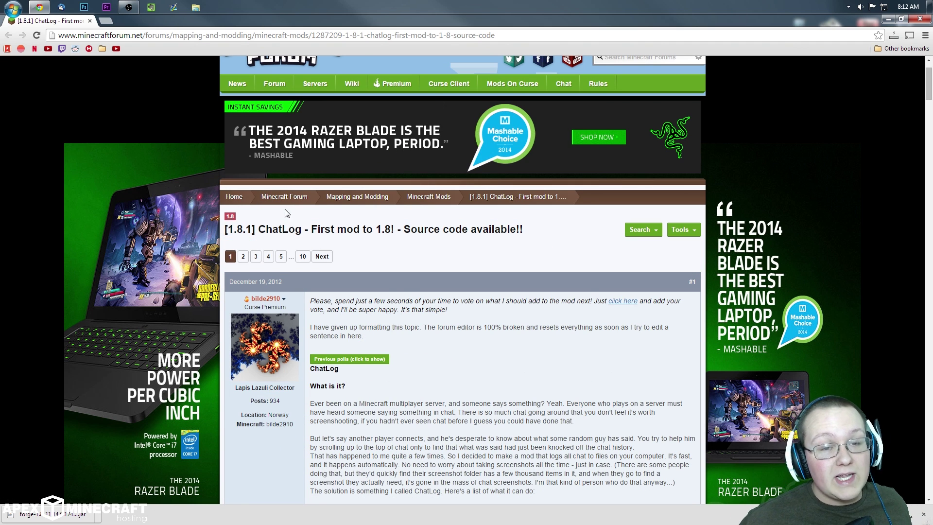
{"action": "scroll", "coordinate": [427, 258], "scroll_direction": "down", "scroll_amount": 2}
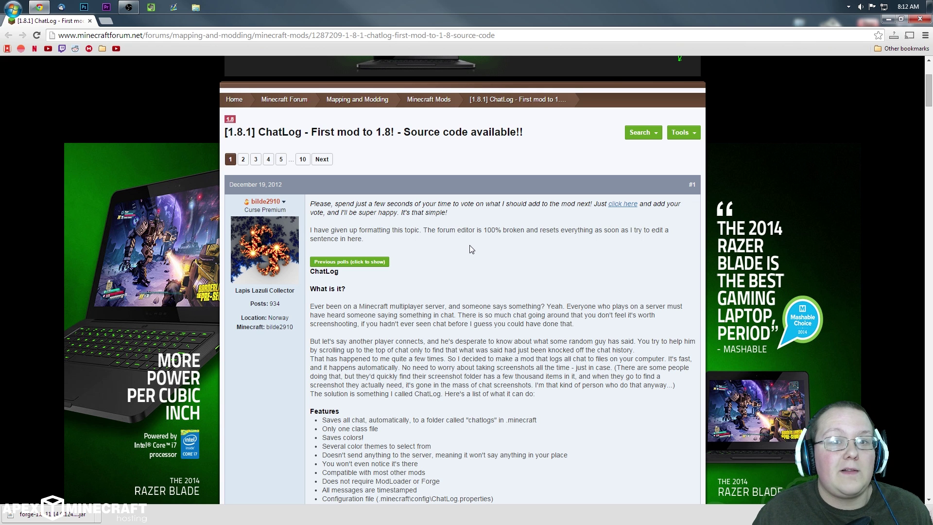
{"action": "scroll", "coordinate": [470, 249], "scroll_direction": "down", "scroll_amount": 8}
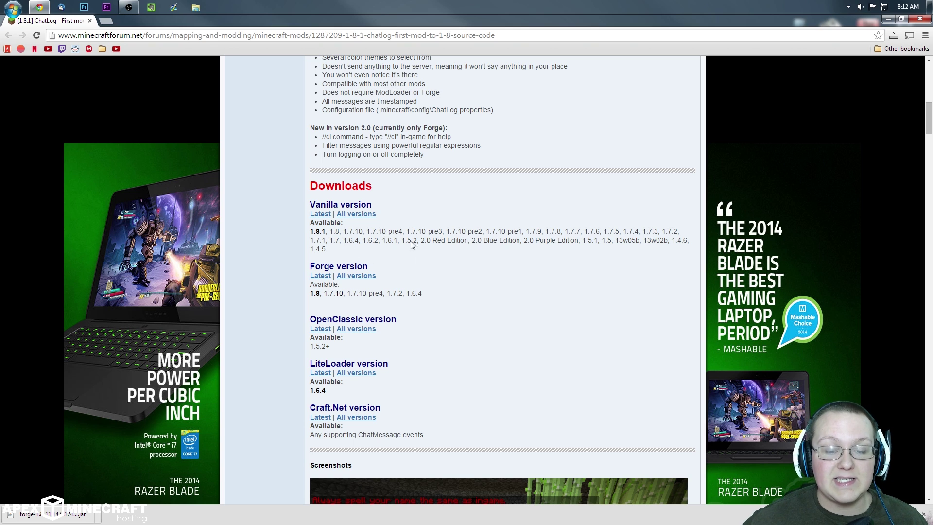
{"action": "left_click", "coordinate": [321, 277]}
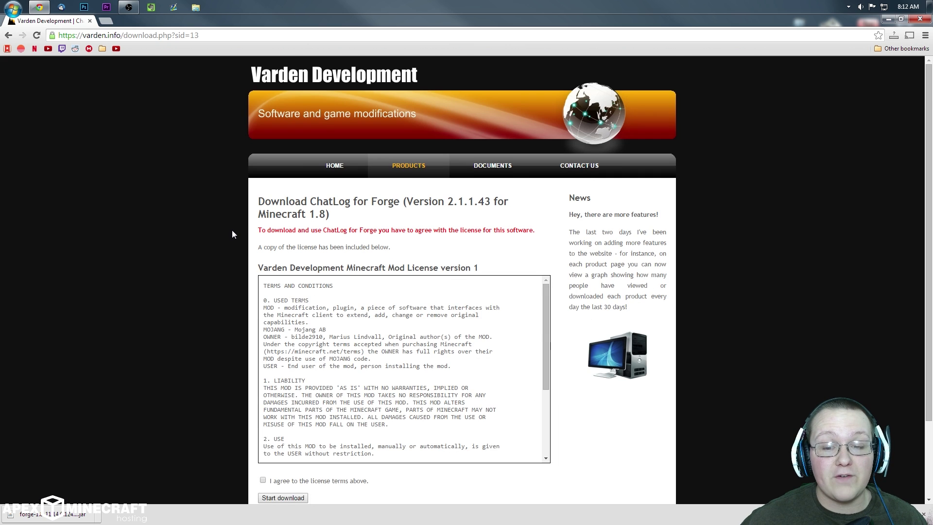
Accept the ChatLog license, download the ChatLog-1.8-v2.1.1.43 jar, and minimise Chrome.
{"action": "scroll", "coordinate": [231, 234], "scroll_direction": "down", "scroll_amount": 2}
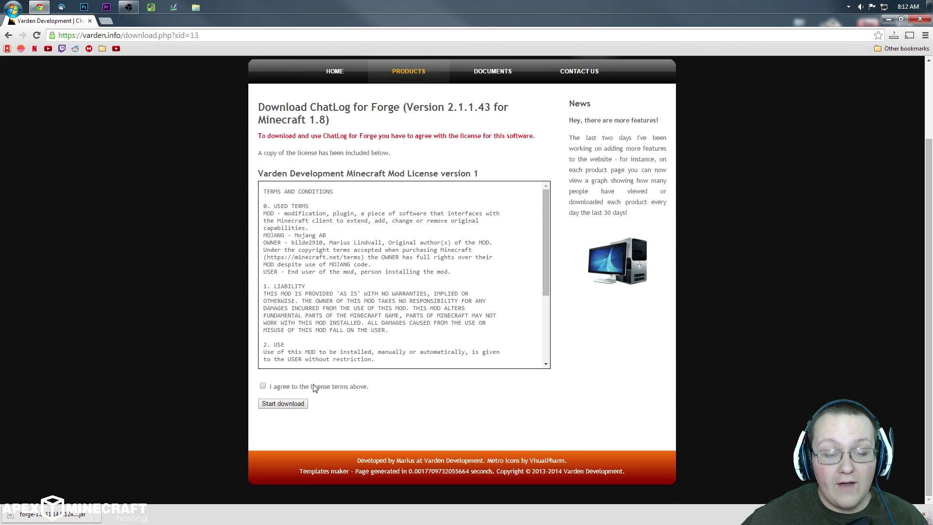
{"action": "scroll", "coordinate": [332, 341], "scroll_direction": "down", "scroll_amount": 3}
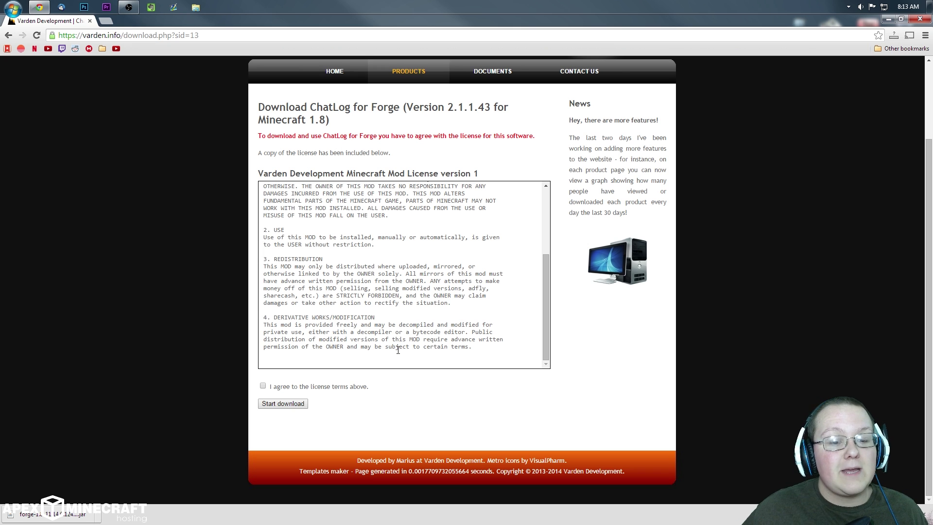
{"action": "left_click", "coordinate": [284, 386]}
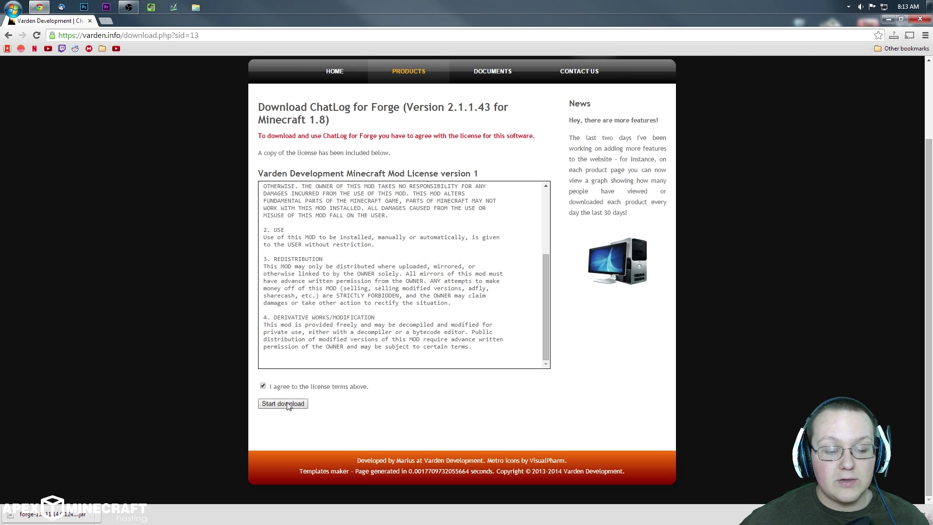
{"action": "left_click", "coordinate": [281, 403]}
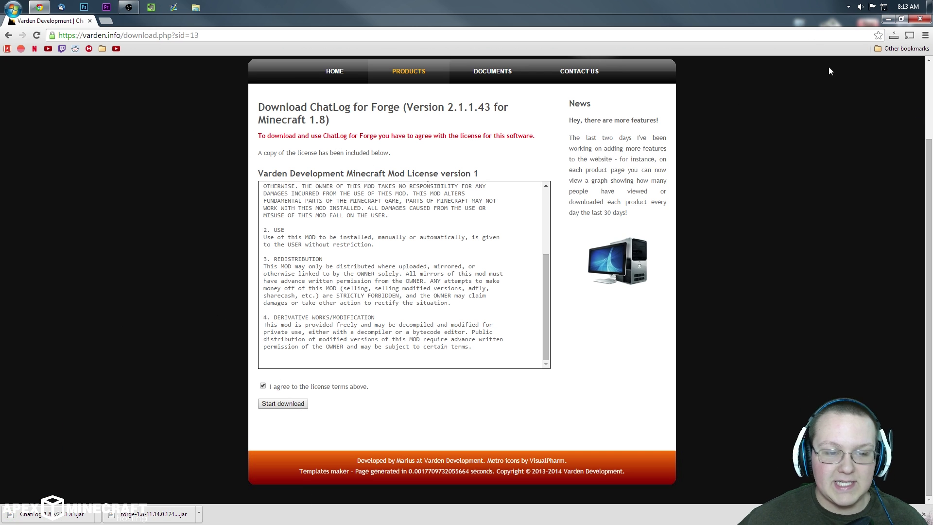
{"action": "left_click", "coordinate": [885, 19]}
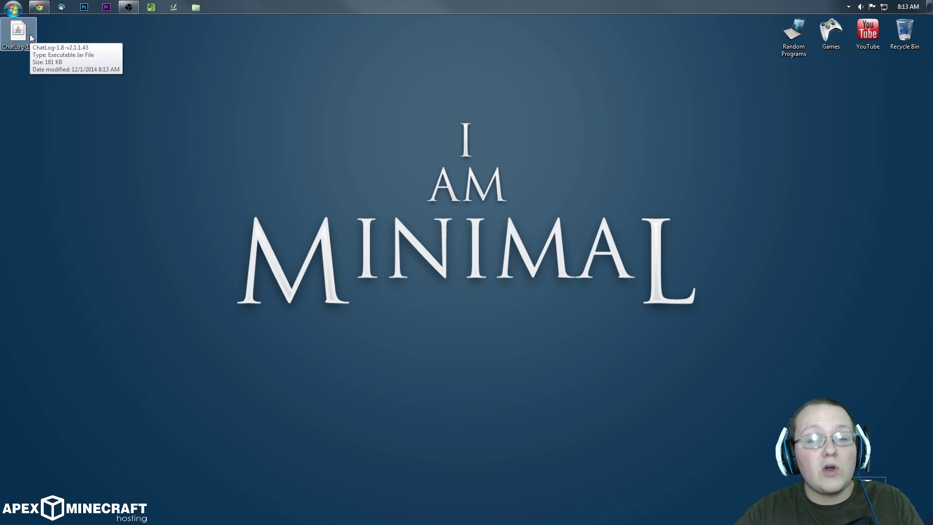
Open the Downloads folder from the Run prompt by typing 'downloads'.
{"action": "key", "text": "super+r"}
{"action": "type", "text": "downlao"}
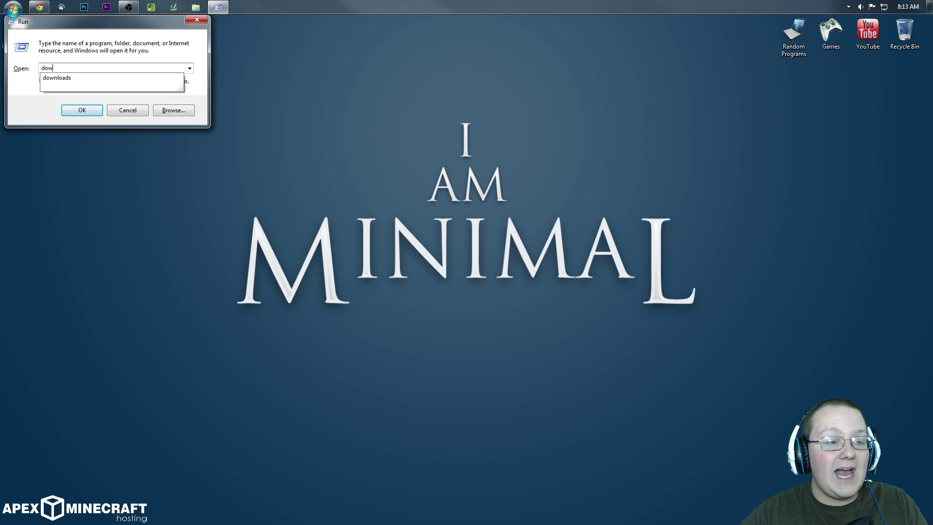
{"action": "key", "text": "BackSpace"}
{"action": "key", "text": "BackSpace"}
{"action": "type", "text": "oads"}
{"action": "key", "text": "Return"}
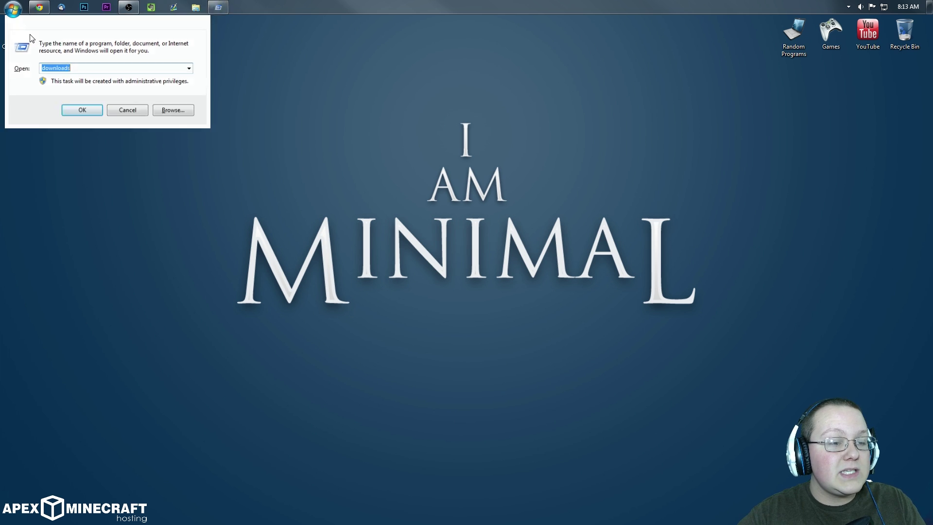
Drag the ChatLog jar into Downloads and back onto the desktop, then close the folder.
{"action": "left_click_drag", "start_coordinate": [18, 31], "coordinate": [341, 267]}
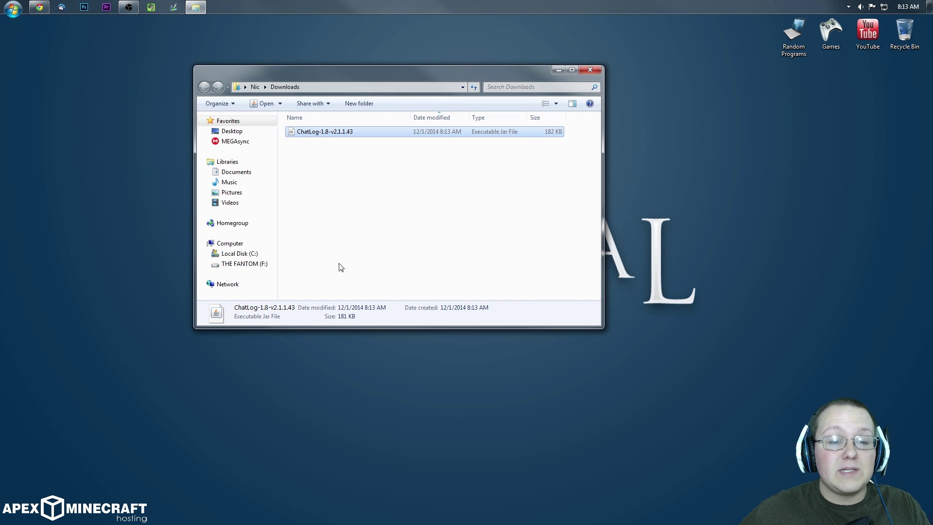
{"action": "left_click_drag", "start_coordinate": [334, 136], "coordinate": [11, 87]}
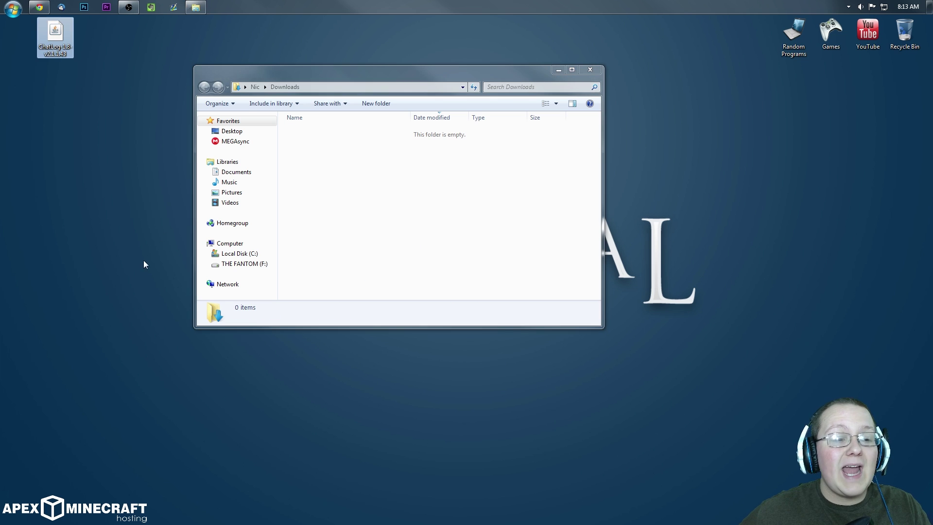
{"action": "left_click", "coordinate": [593, 70]}
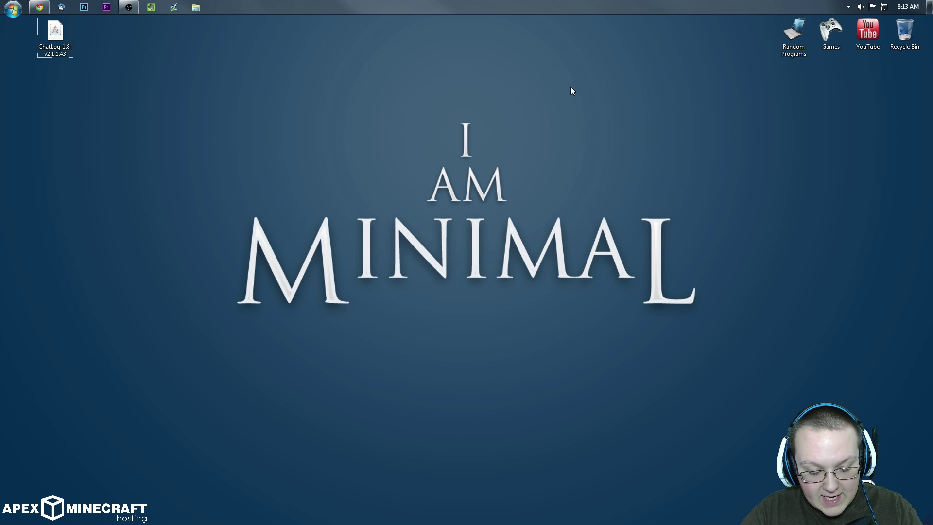
{"action": "key", "text": "super+r"}
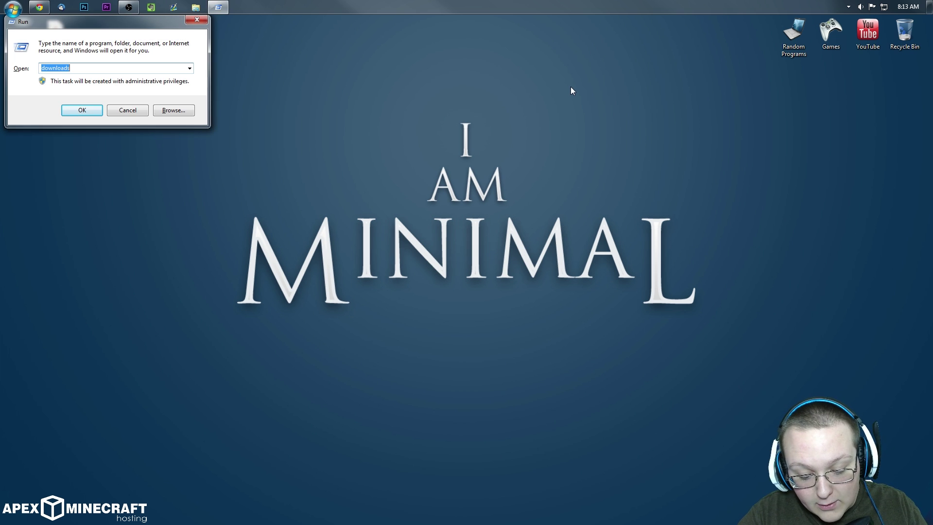
Go to .minecraft through %appdata% and create a new folder named 'mods' there.
{"action": "type", "text": "%appda"}
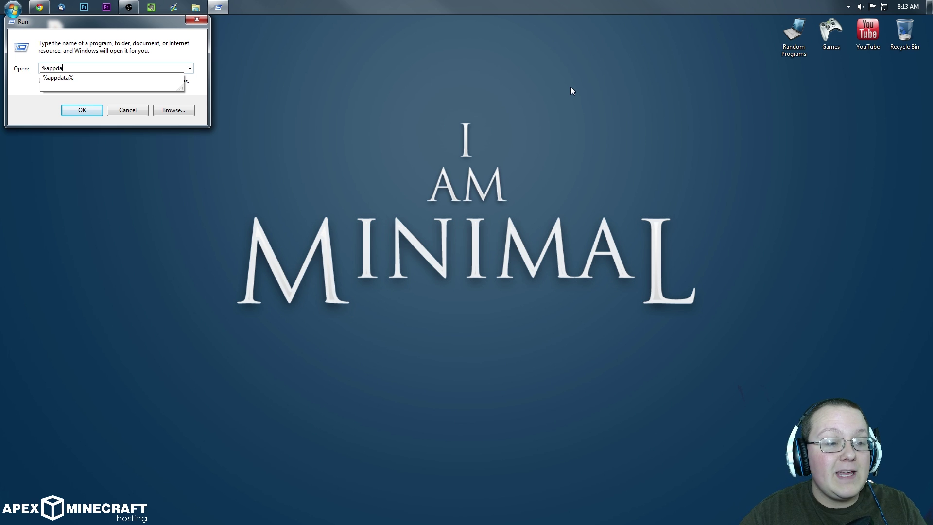
{"action": "type", "text": "ta%"}
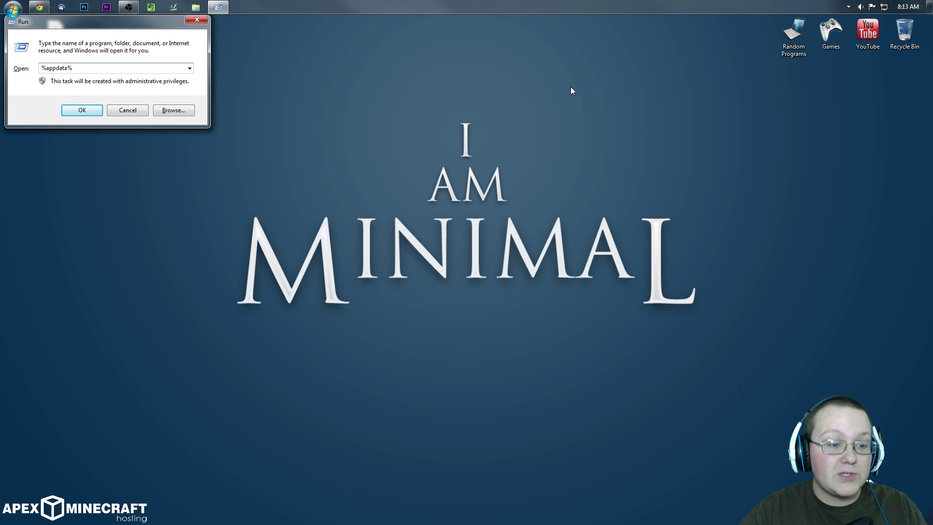
{"action": "key", "text": "Return"}
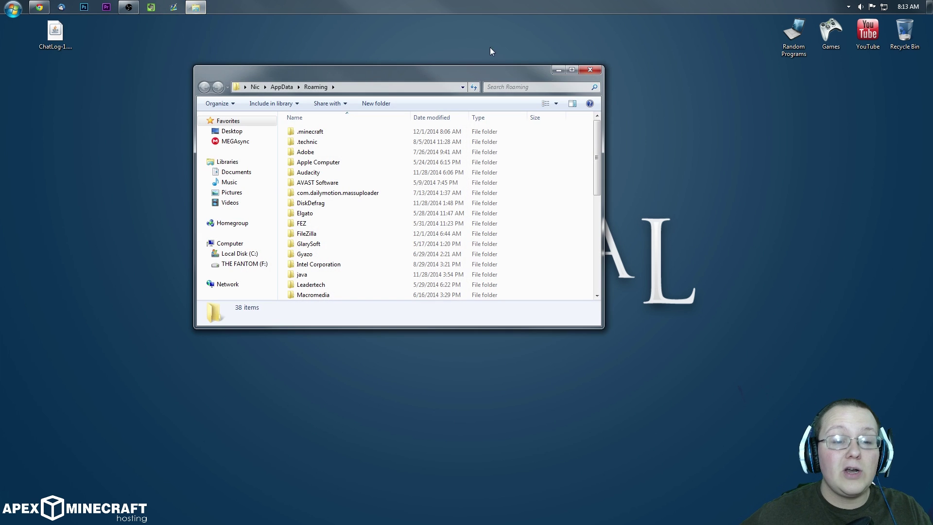
{"action": "double_click", "coordinate": [306, 132]}
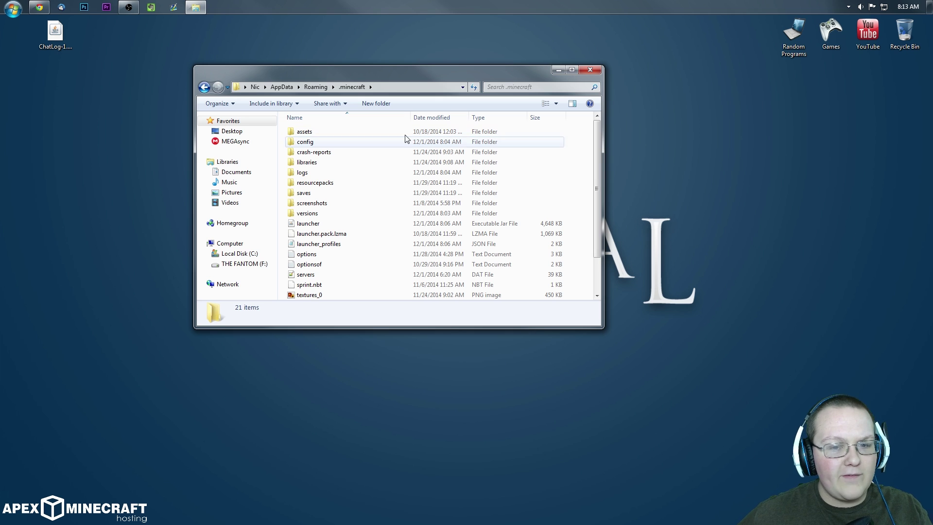
{"action": "right_click", "coordinate": [580, 166]}
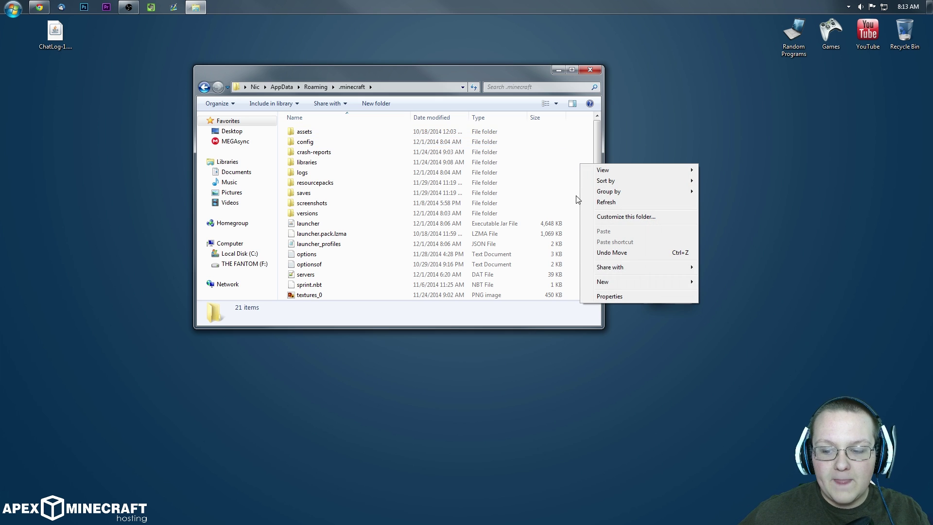
{"action": "mouse_move", "coordinate": [606, 286]}
{"action": "left_click", "coordinate": [715, 282]}
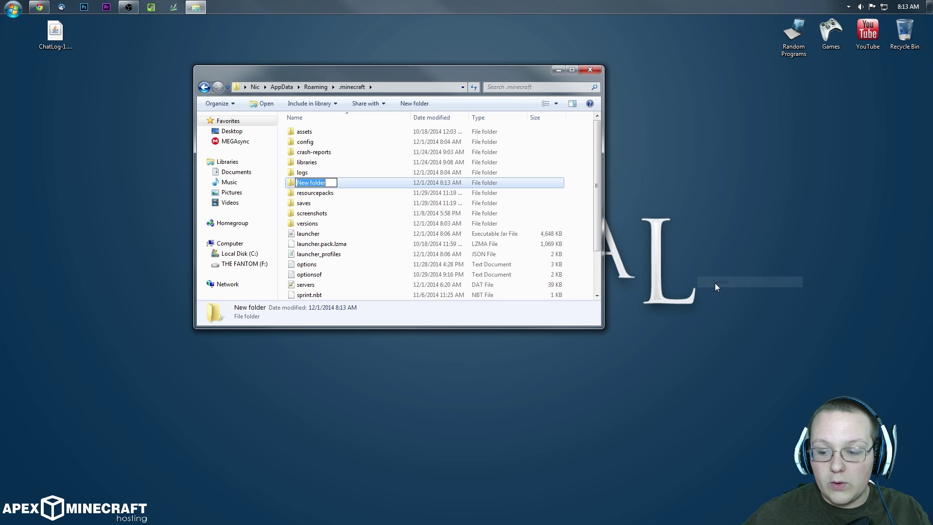
{"action": "type", "text": "mods"}
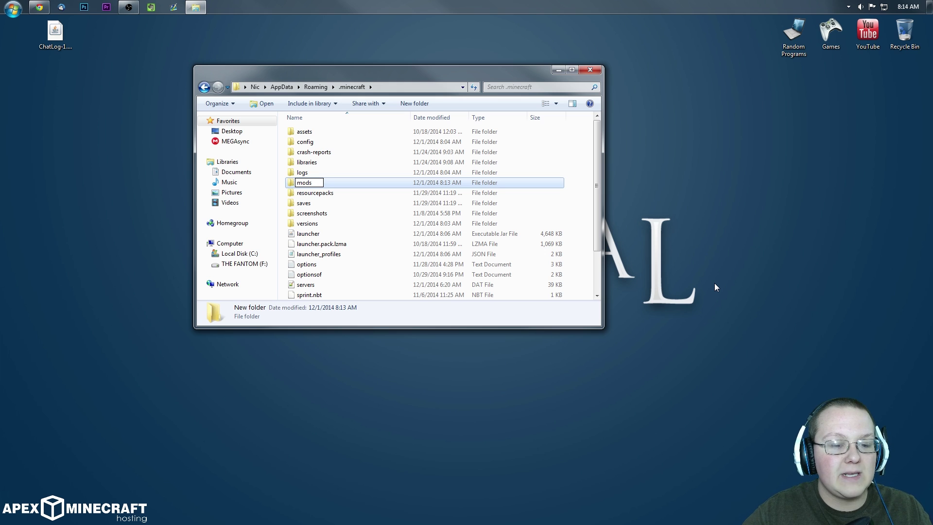
{"action": "key", "text": "Return"}
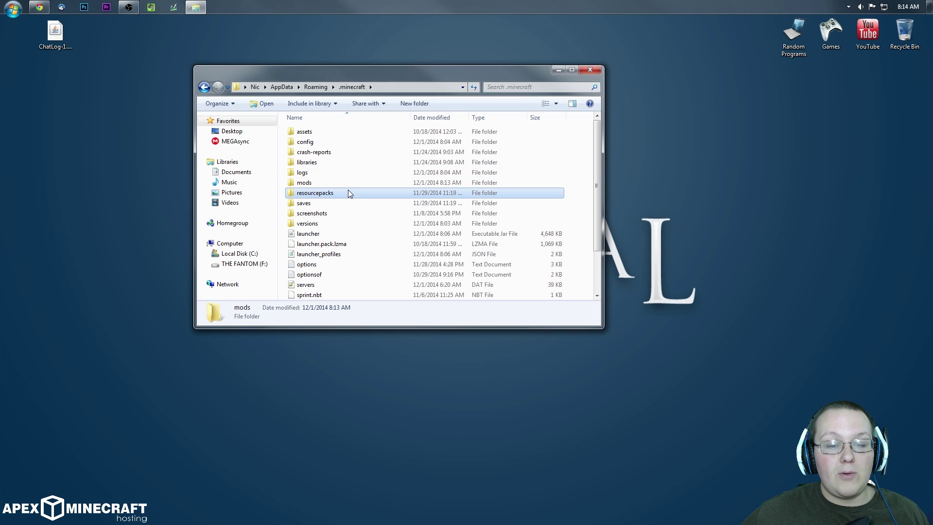
Move the ChatLog jar from the desktop into the mods folder and close Explorer.
{"action": "double_click", "coordinate": [311, 183]}
{"action": "left_click_drag", "start_coordinate": [55, 32], "coordinate": [45, 61]}
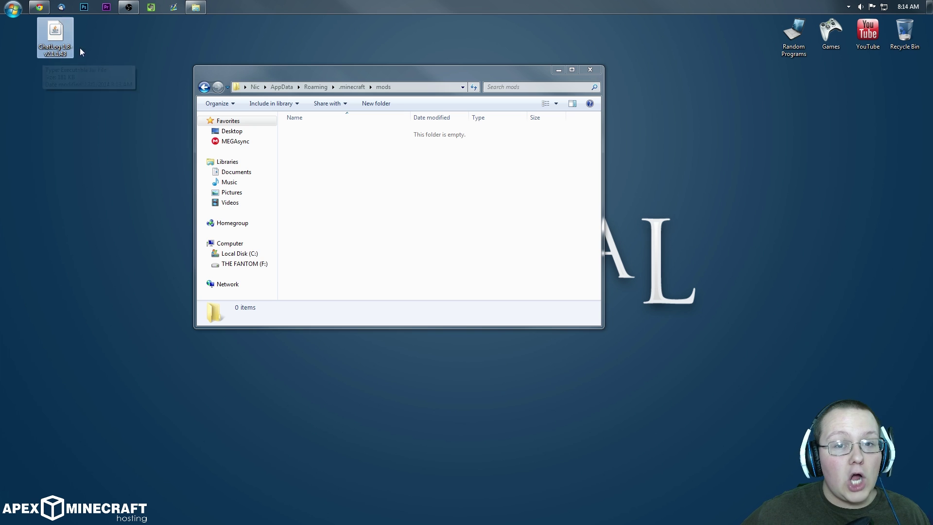
{"action": "left_click_drag", "start_coordinate": [54, 33], "coordinate": [397, 160]}
{"action": "left_click", "coordinate": [590, 70]}
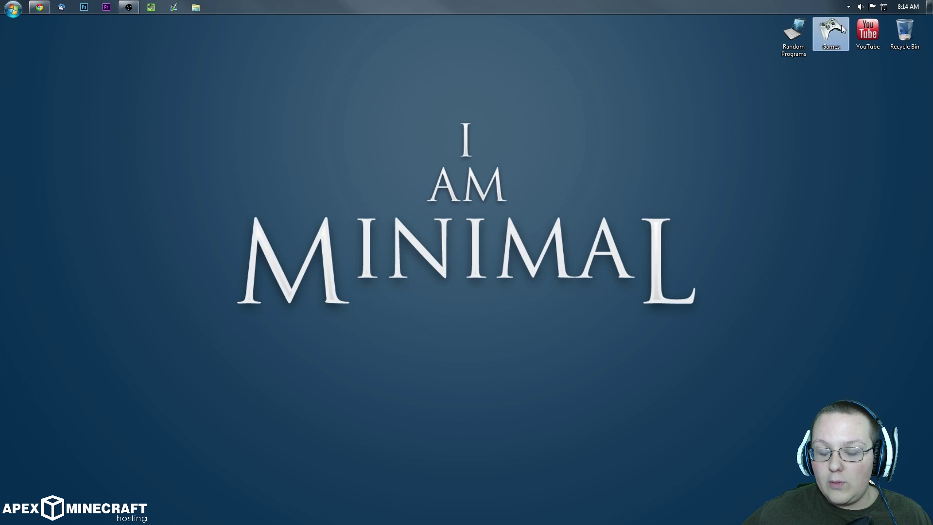
Start the Minecraft launcher from the desktop's Games folder.
{"action": "double_click", "coordinate": [840, 25]}
{"action": "double_click", "coordinate": [340, 173]}
{"action": "double_click", "coordinate": [334, 136]}
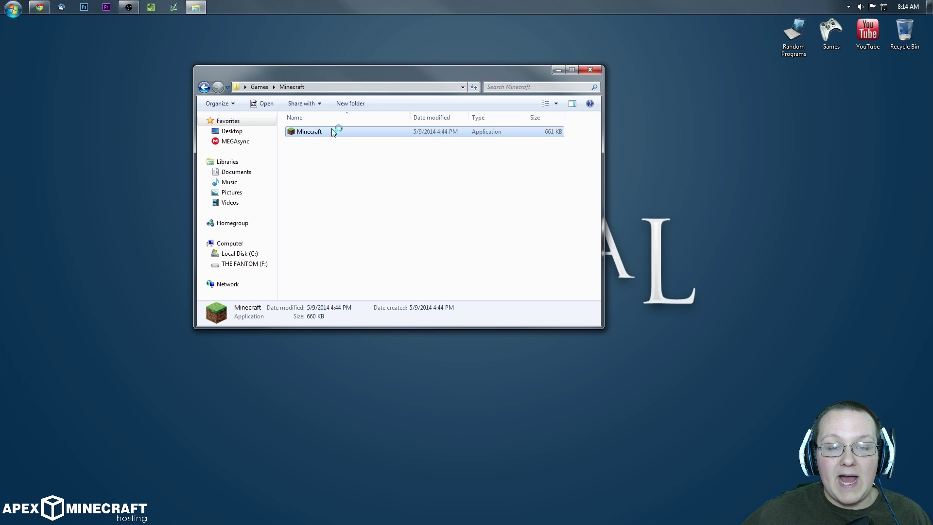
{"action": "left_click", "coordinate": [597, 71]}
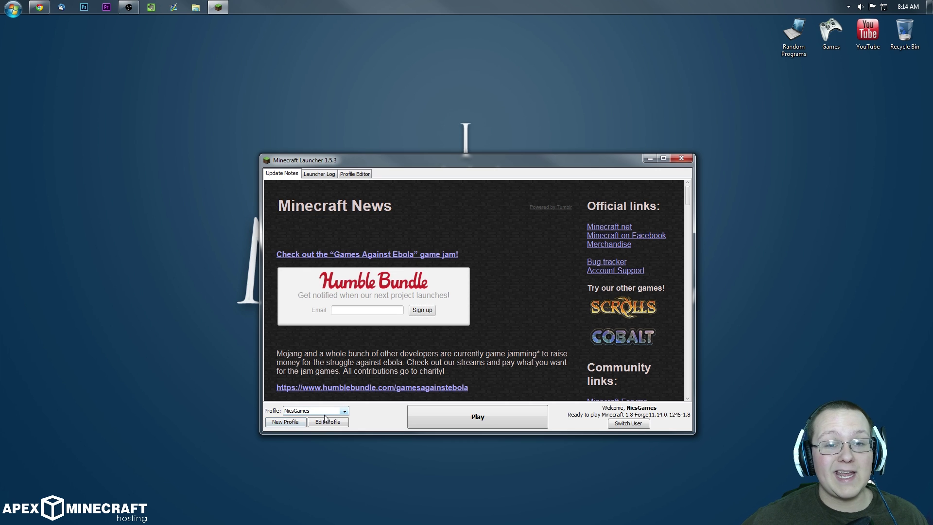
Set the profile version to release 1.8-Forge11.14.0.1245-1.8, save, and play.
{"action": "left_click", "coordinate": [329, 422]}
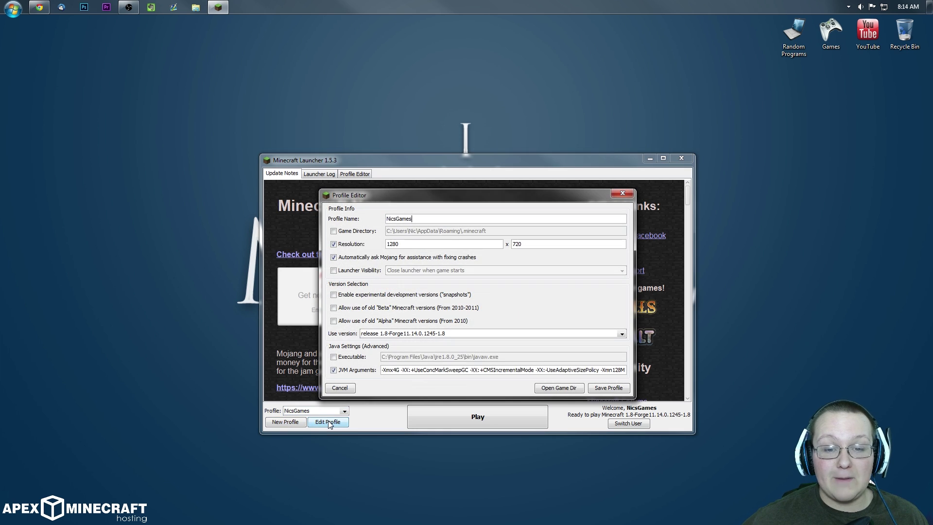
{"action": "left_click", "coordinate": [396, 334]}
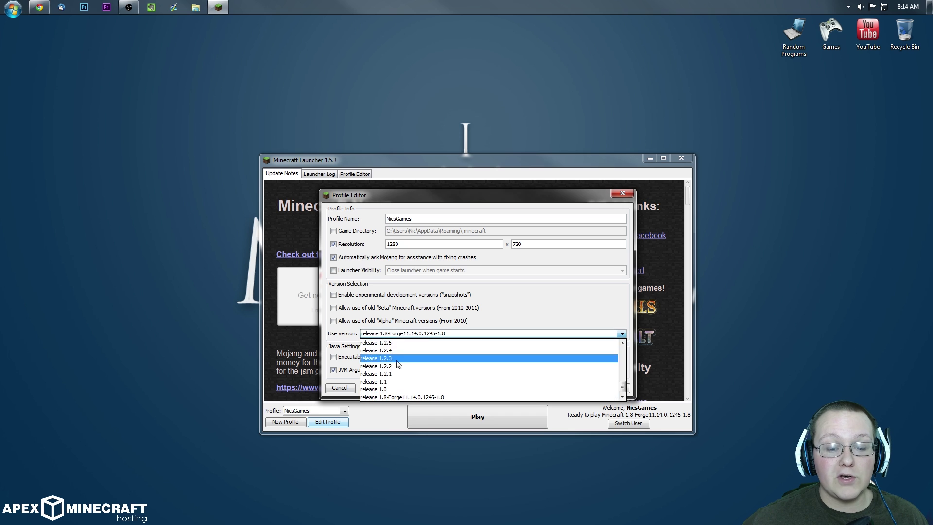
{"action": "left_click", "coordinate": [388, 397]}
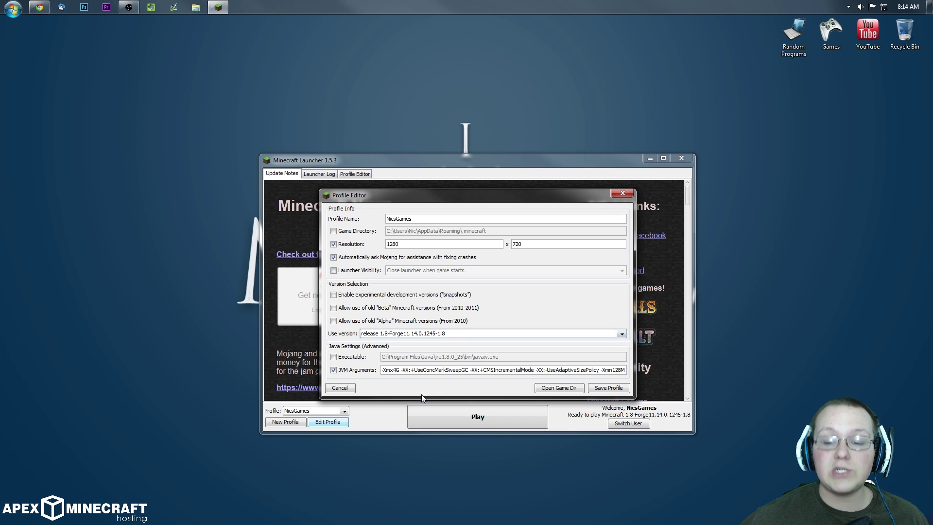
{"action": "left_click", "coordinate": [605, 387]}
{"action": "left_click", "coordinate": [499, 427]}
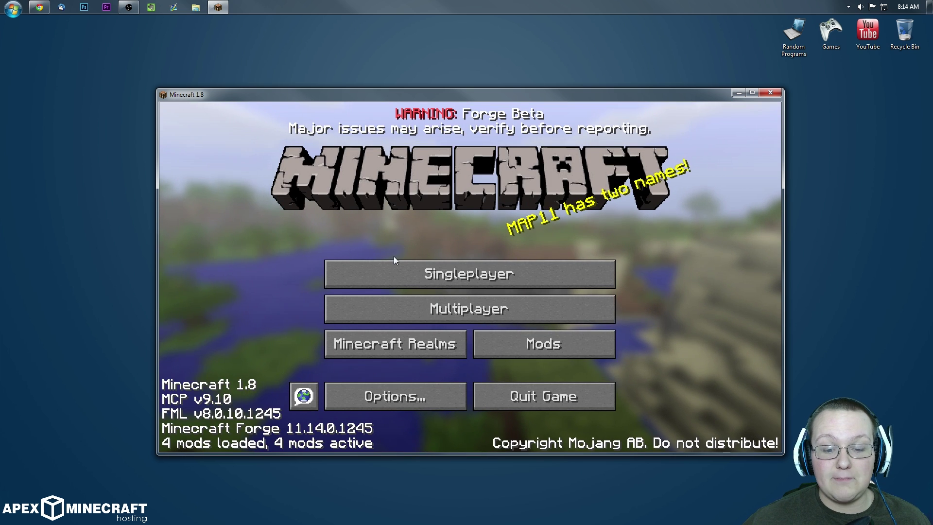
Join TheMinecraftProject Server from the Multiplayer server list.
{"action": "left_click", "coordinate": [416, 305]}
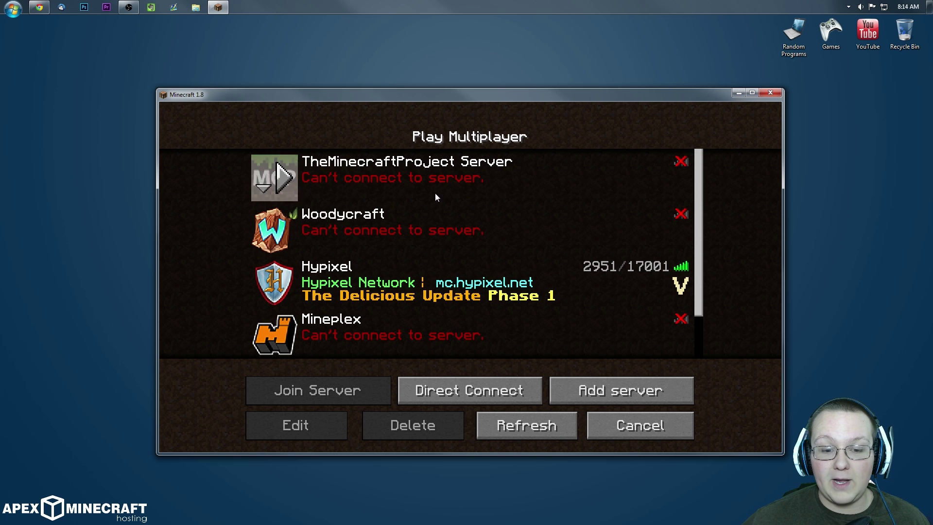
{"action": "double_click", "coordinate": [331, 170]}
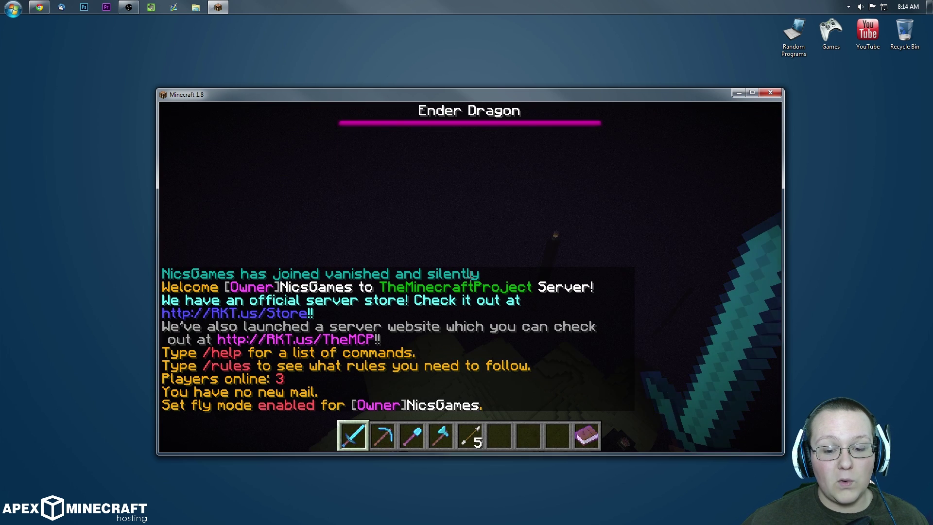
Teleport to spawn with /spawn, then abandon a half-typed test message.
{"action": "type", "text": "/spaw"}
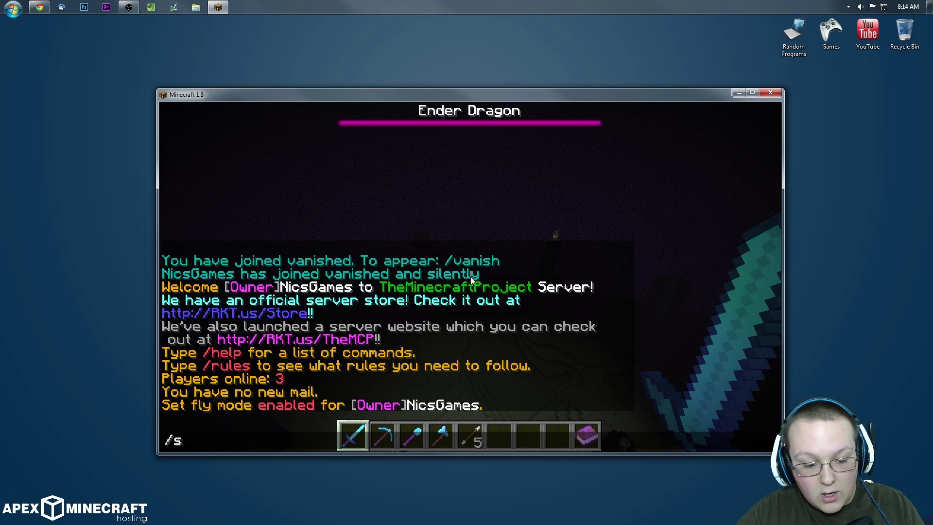
{"action": "type", "text": "n"}
{"action": "key", "text": "Return"}
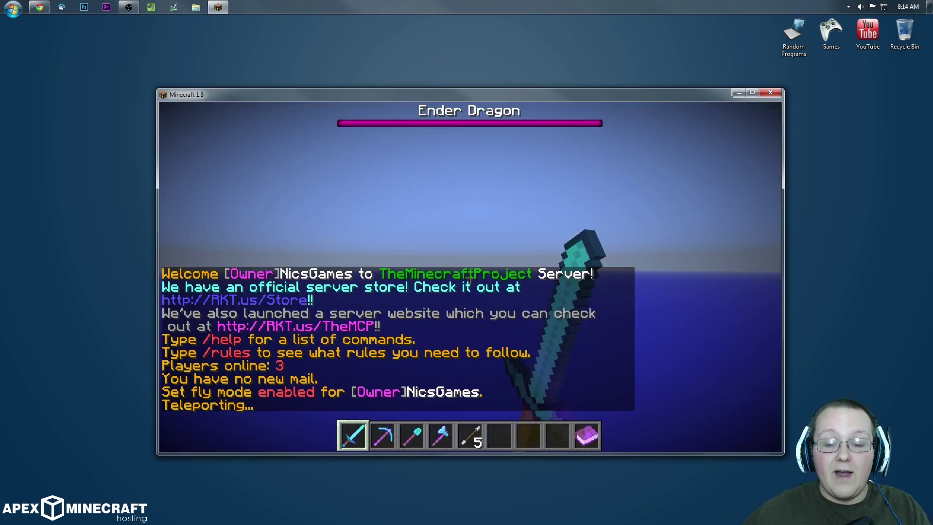
{"action": "key", "text": "w"}
{"action": "type", "text": "t"}
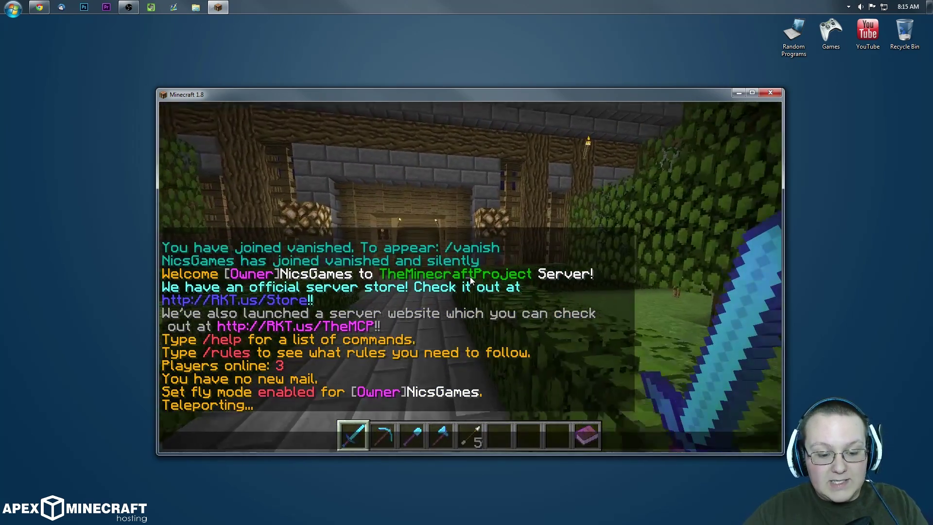
{"action": "type", "text": "Test for vide"}
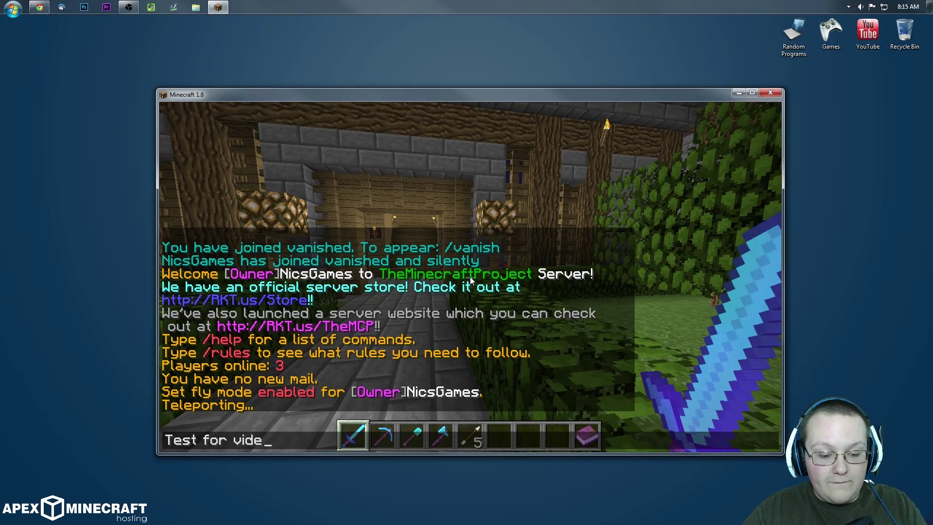
{"action": "key", "text": "Escape"}
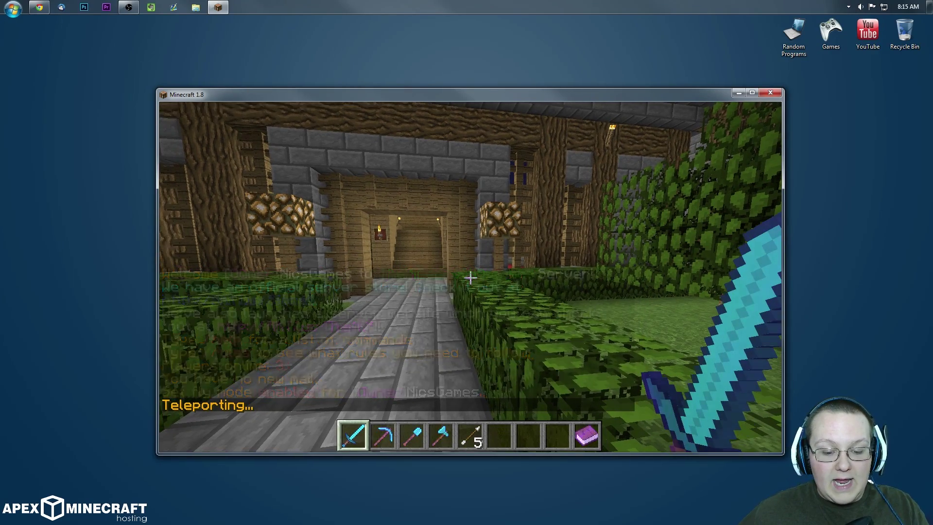
Run /w and /vanish, then send 'Test for video.' in chat.
{"action": "key", "text": "slash"}
{"action": "type", "text": "w"}
{"action": "key", "text": "Return"}
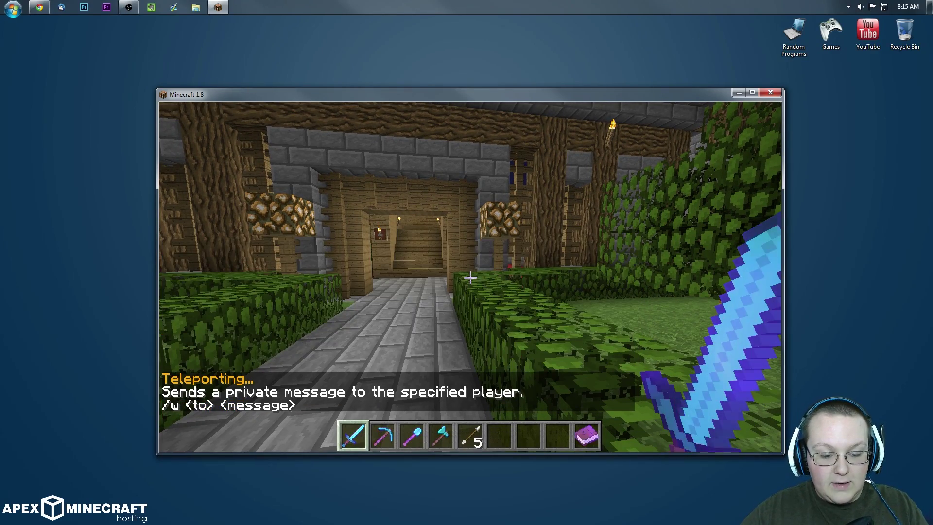
{"action": "key", "text": "slash"}
{"action": "type", "text": "vanish"}
{"action": "key", "text": "Return"}
{"action": "key", "text": "slash"}
{"action": "key", "text": "Up"}
{"action": "key", "text": "Up"}
{"action": "key", "text": "Up"}
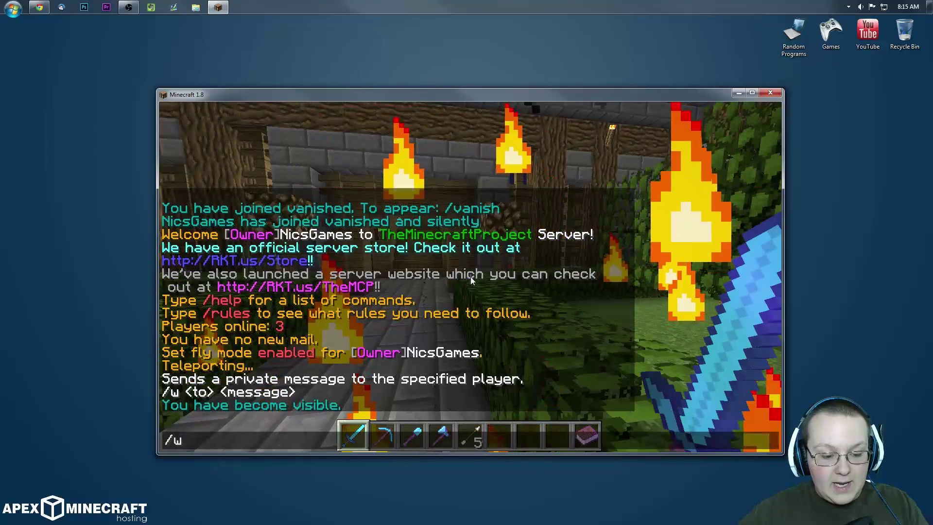
{"action": "key", "text": "Return"}
Disconnect from the server and quit Minecraft.
{"action": "key", "text": "Escape"}
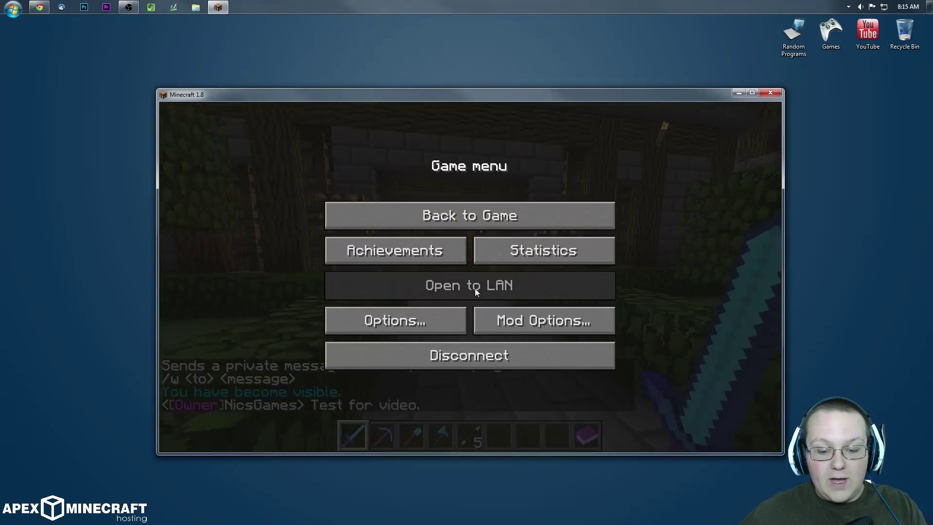
{"action": "left_click", "coordinate": [457, 355]}
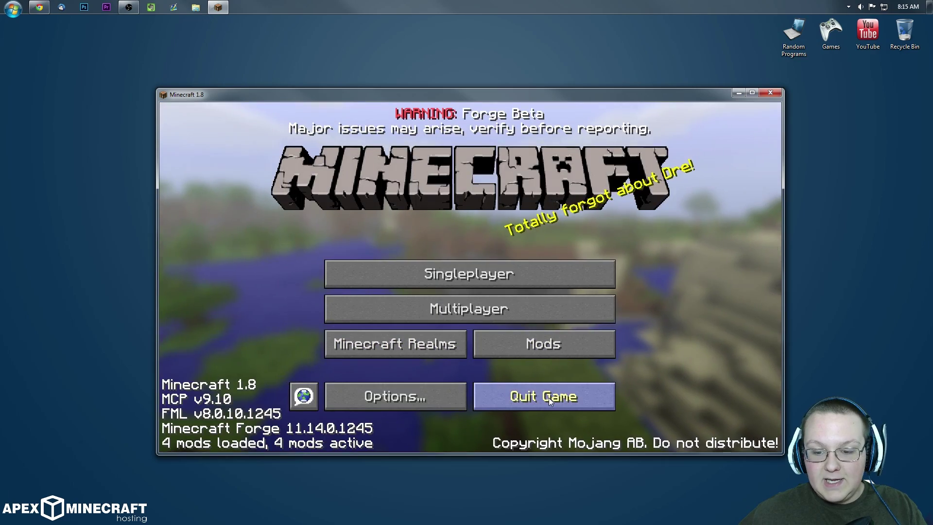
{"action": "left_click", "coordinate": [543, 410]}
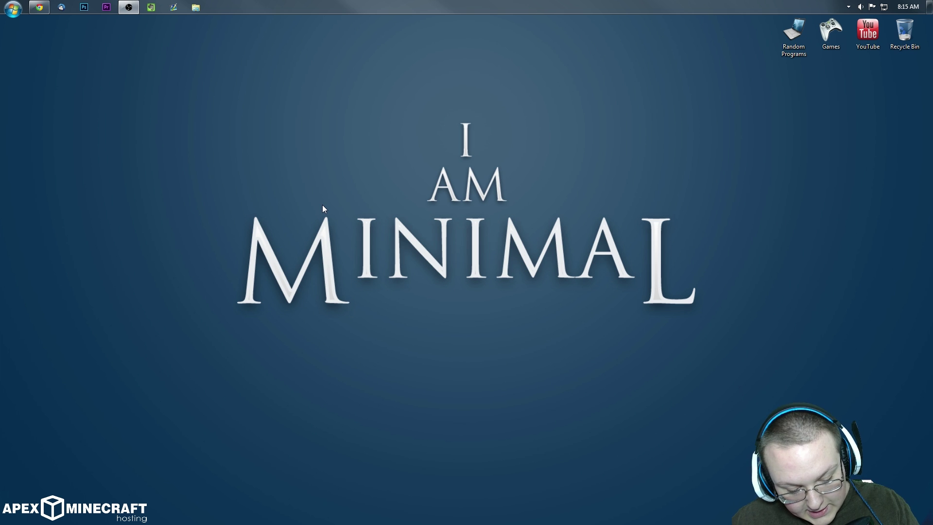
Go through %appdata% to .minecraft\chatlogs and open the 2014-12-01 log in Chrome.
{"action": "key", "text": "super+r"}
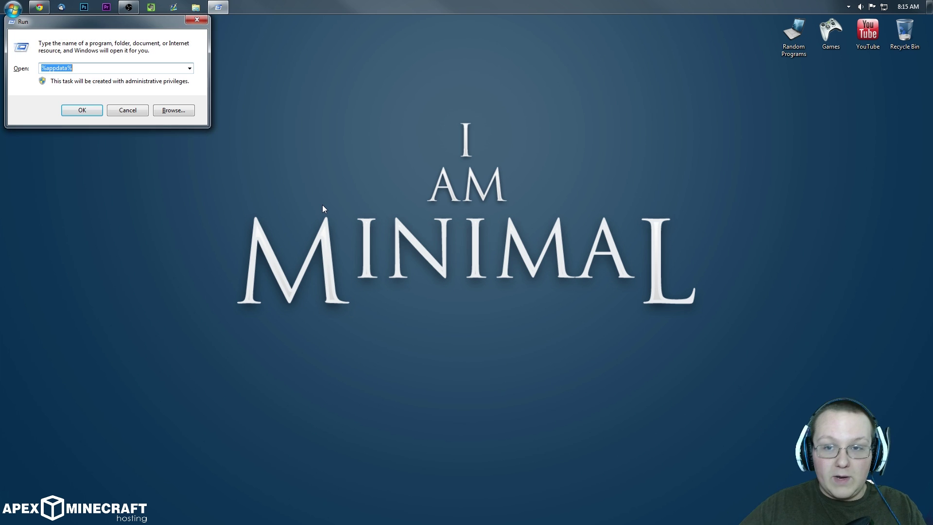
{"action": "key", "text": "Return"}
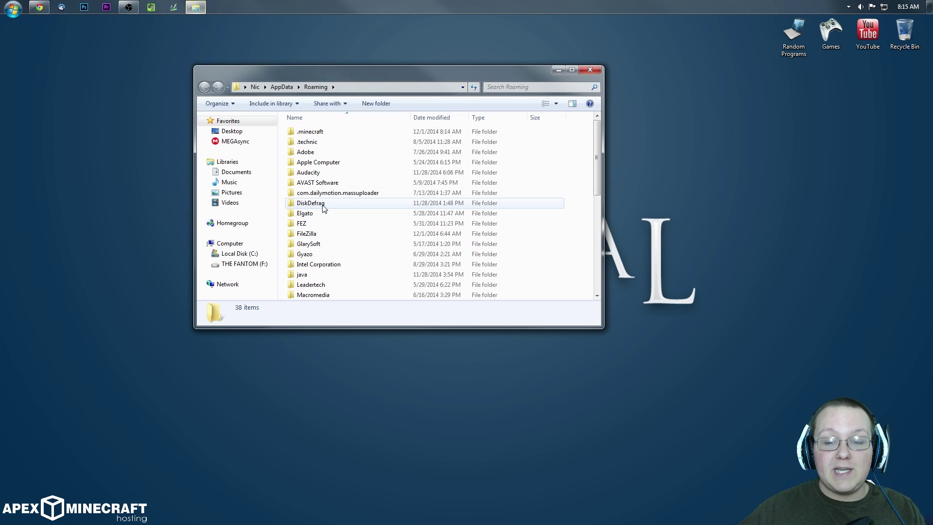
{"action": "double_click", "coordinate": [332, 132]}
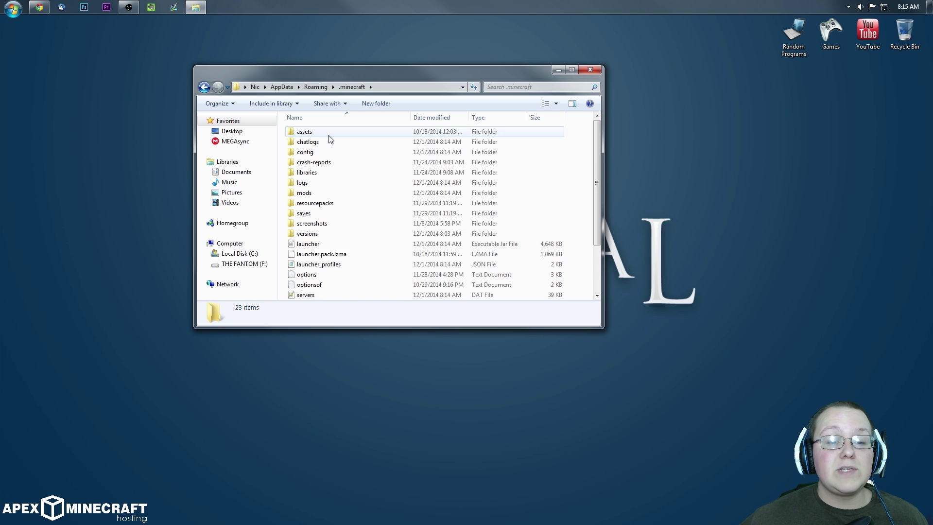
{"action": "left_click", "coordinate": [290, 142]}
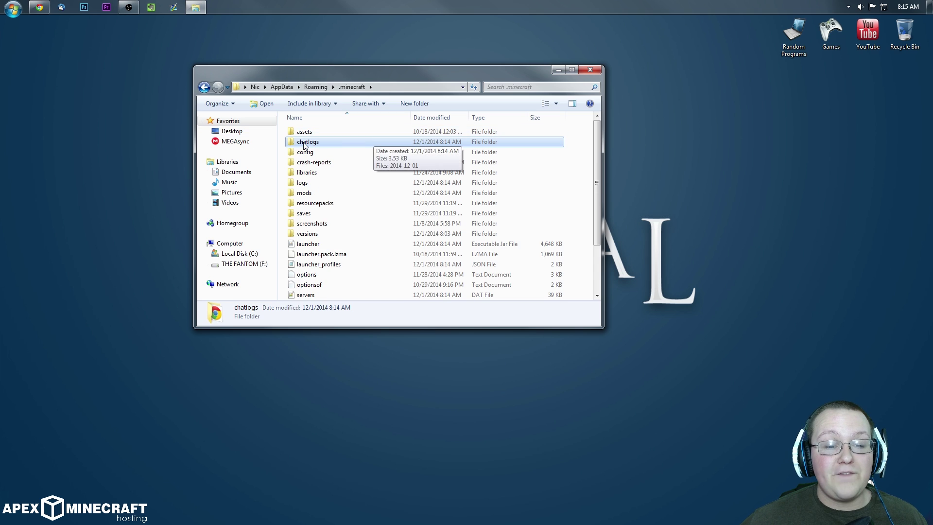
{"action": "double_click", "coordinate": [306, 141]}
{"action": "double_click", "coordinate": [311, 132]}
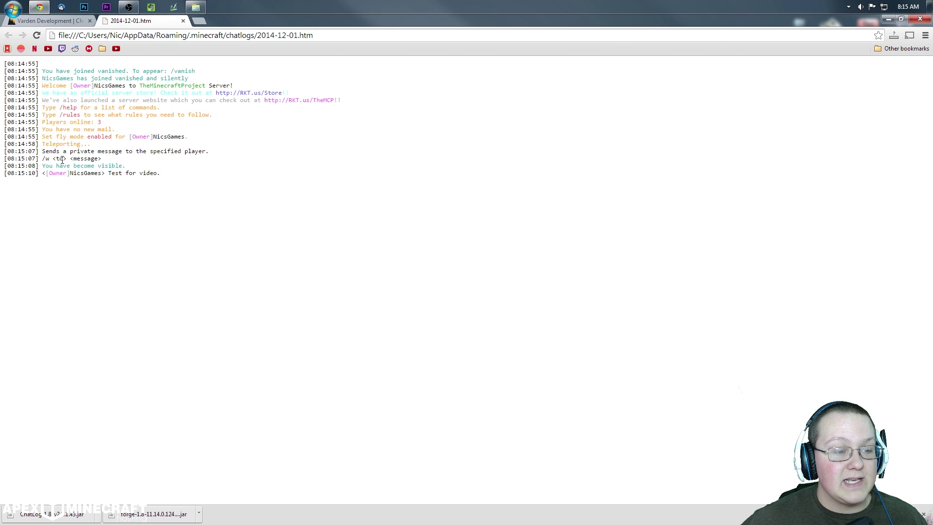
Highlight the whisper help and 'Test for video.' lines, check the file path, then close Chrome.
{"action": "left_click_drag", "start_coordinate": [61, 160], "coordinate": [5, 152]}
{"action": "left_click", "coordinate": [141, 174]}
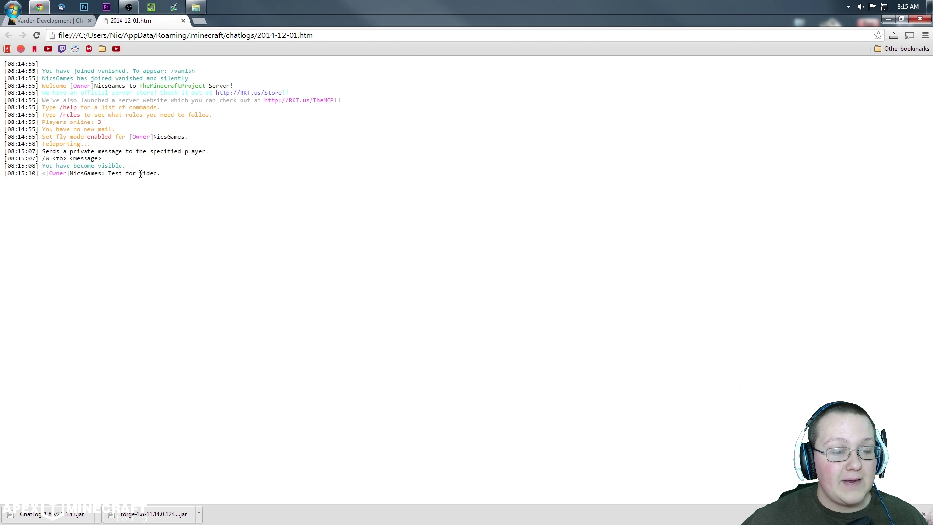
{"action": "left_click_drag", "start_coordinate": [170, 174], "coordinate": [94, 174]}
{"action": "left_click", "coordinate": [150, 202]}
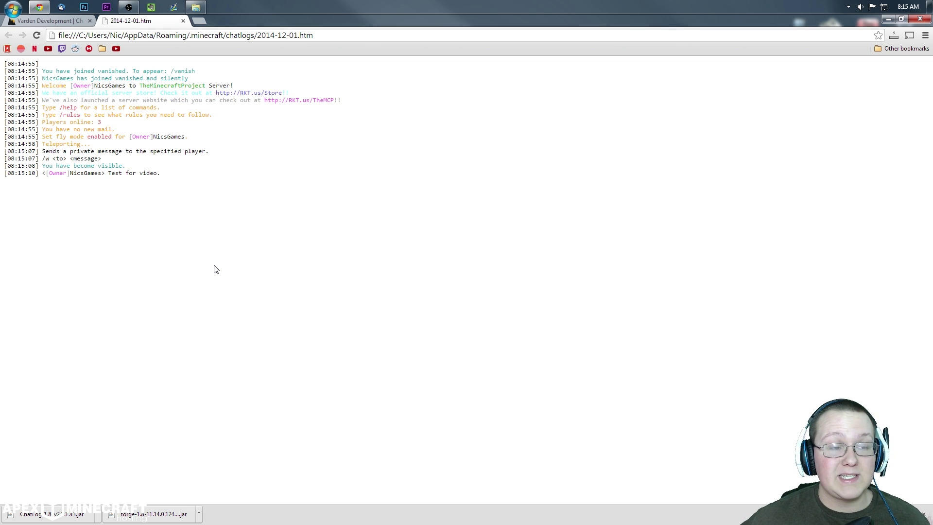
{"action": "left_click", "coordinate": [327, 37]}
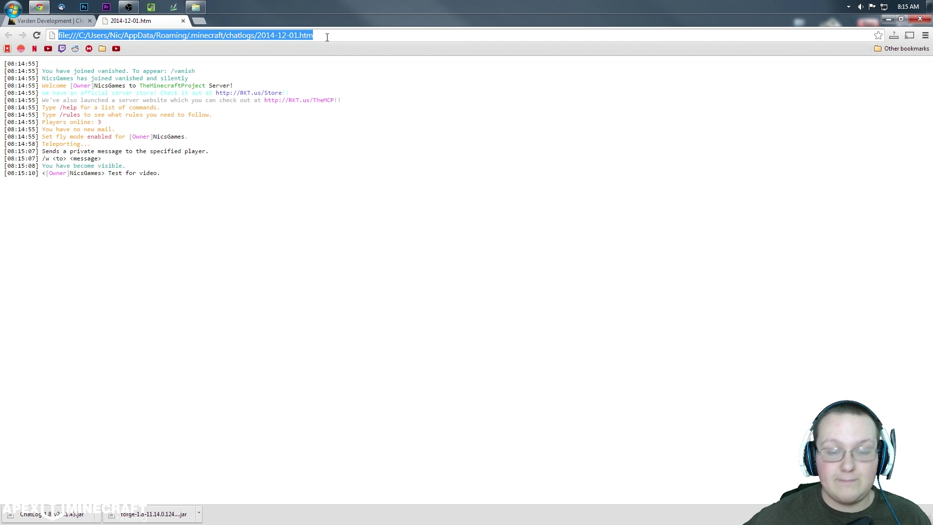
{"action": "left_click", "coordinate": [327, 37]}
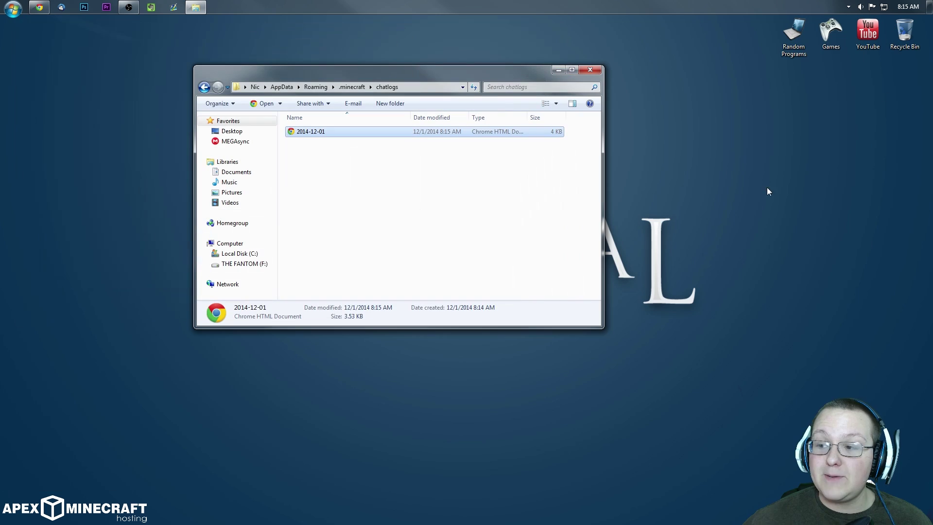
{"action": "left_click", "coordinate": [887, 20]}
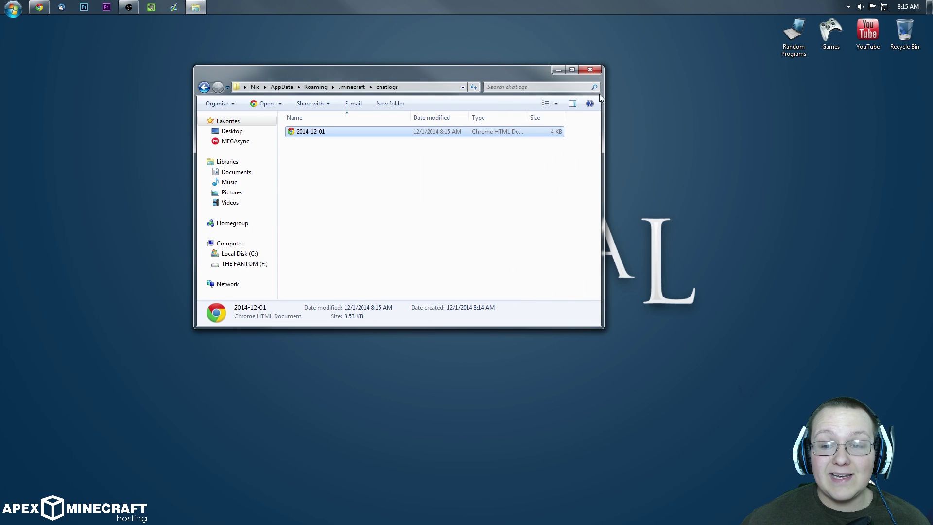
Confirm the mods folder holds only the ChatLog-1.8-v2.1.1.43 jar, recentre the window, and return to .minecraft.
{"action": "left_click", "coordinate": [204, 87]}
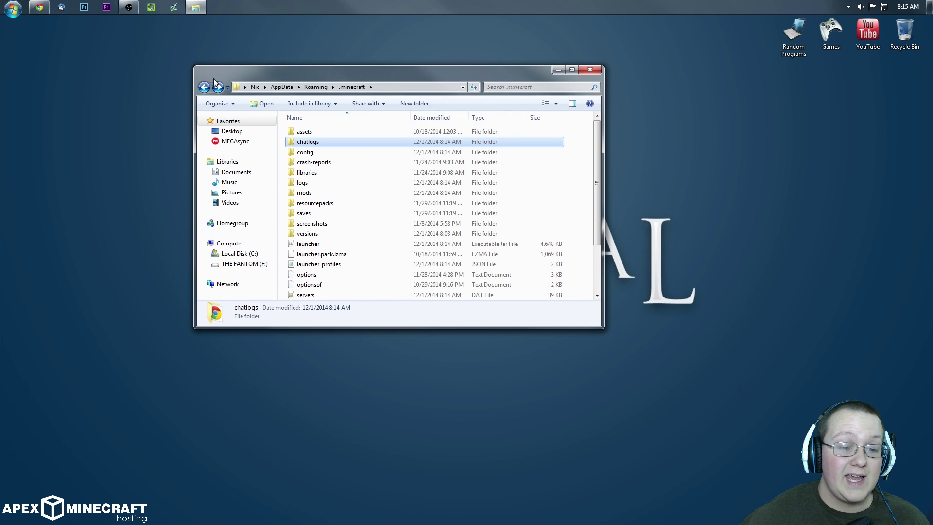
{"action": "left_click", "coordinate": [14, 44]}
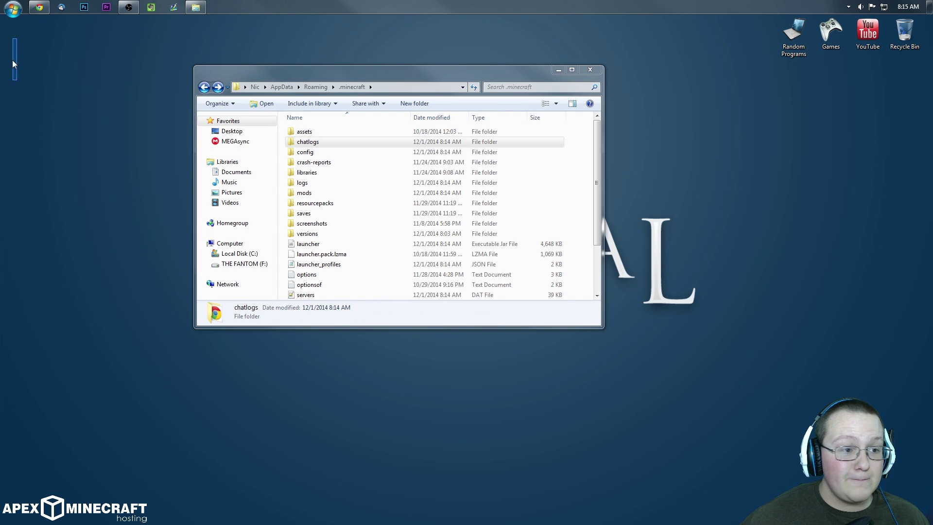
{"action": "left_click", "coordinate": [308, 194]}
{"action": "double_click", "coordinate": [307, 194]}
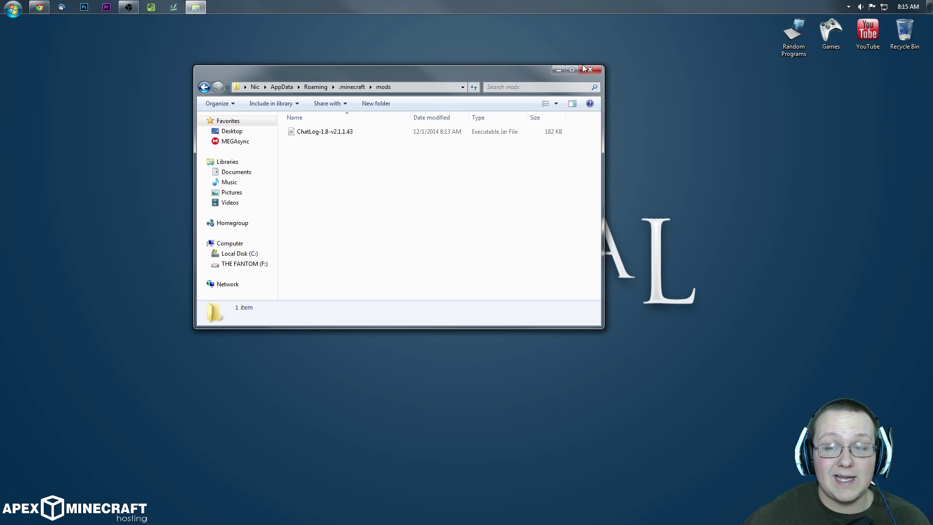
{"action": "left_click_drag", "start_coordinate": [542, 75], "coordinate": [628, 92]}
{"action": "left_click", "coordinate": [289, 105]}
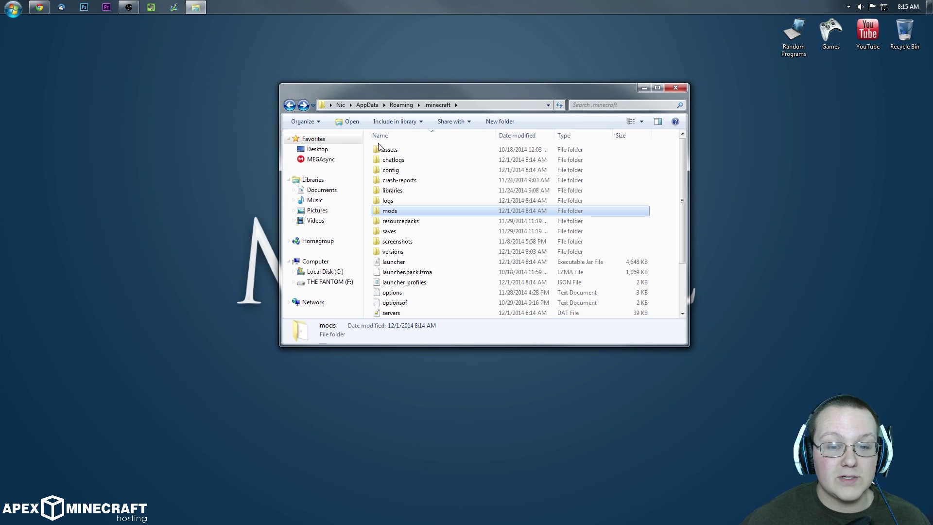